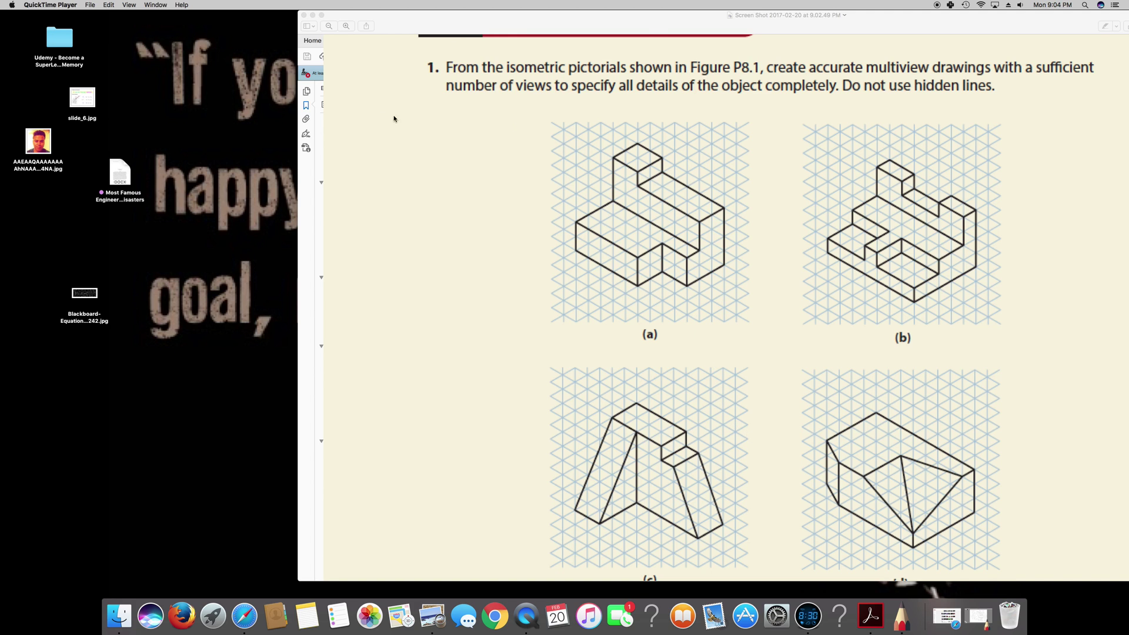
# Slide the textbook page with the isometric pictorials left to reveal the desktop, then launch SketchBook.
pyautogui.moveTo(648, 26); pyautogui.dragTo(410, 34)
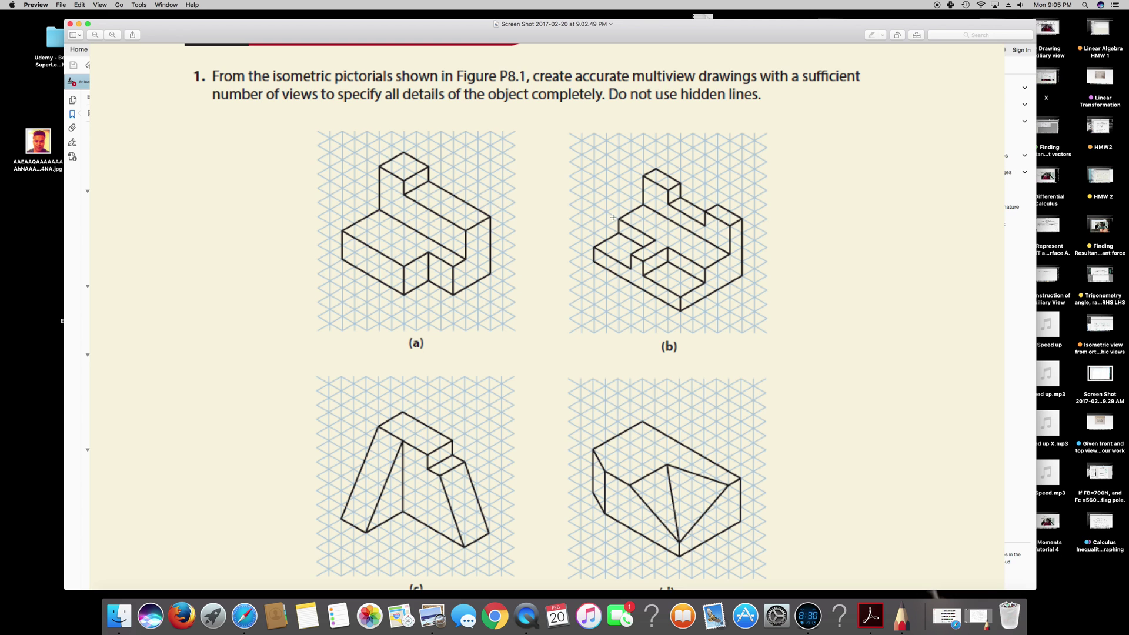
pyautogui.click(902, 617)
# Start a new canvas without saving the calculus work, placed beside the textbook figures, with a starting mark.
pyautogui.click(74, 5)
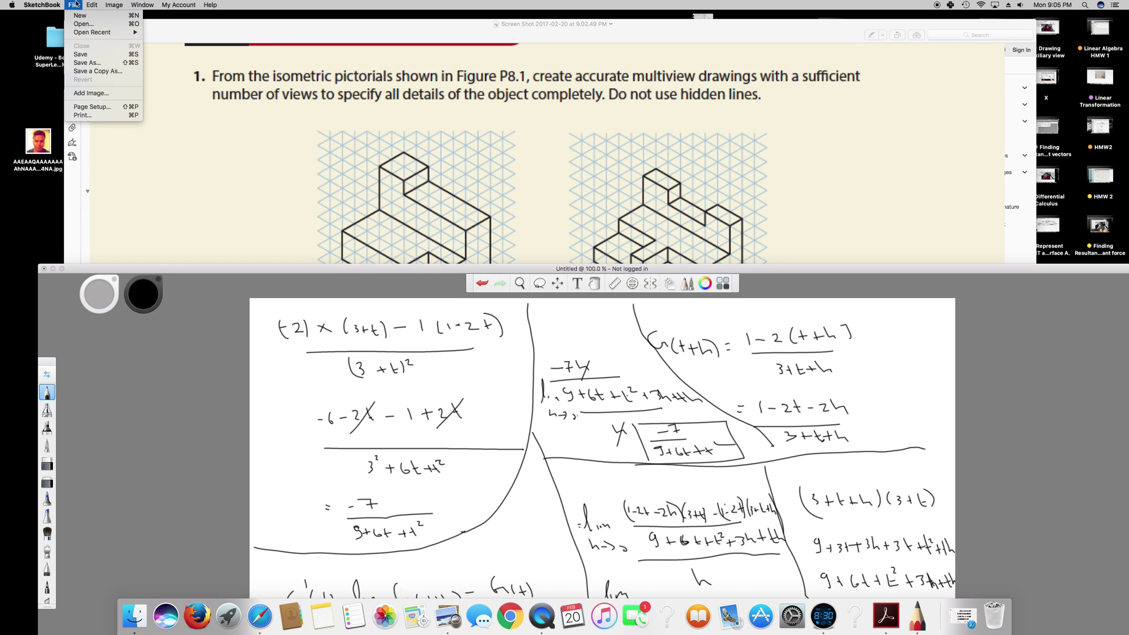
pyautogui.click(91, 18)
pyautogui.click(535, 222)
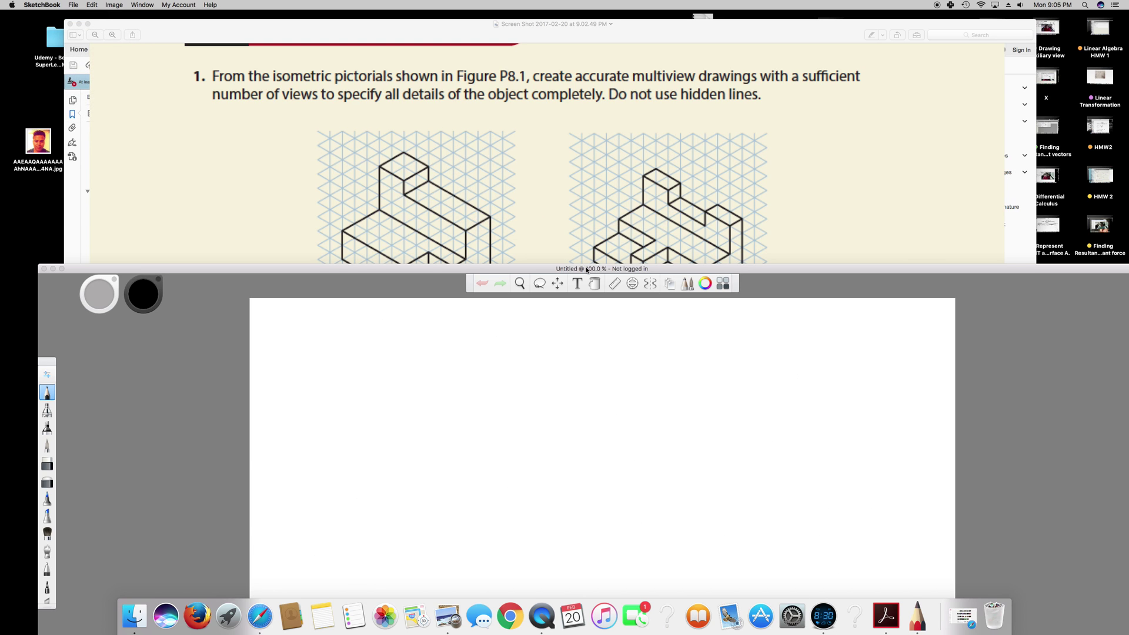
pyautogui.moveTo(939, 209); pyautogui.dragTo(1070, 42)
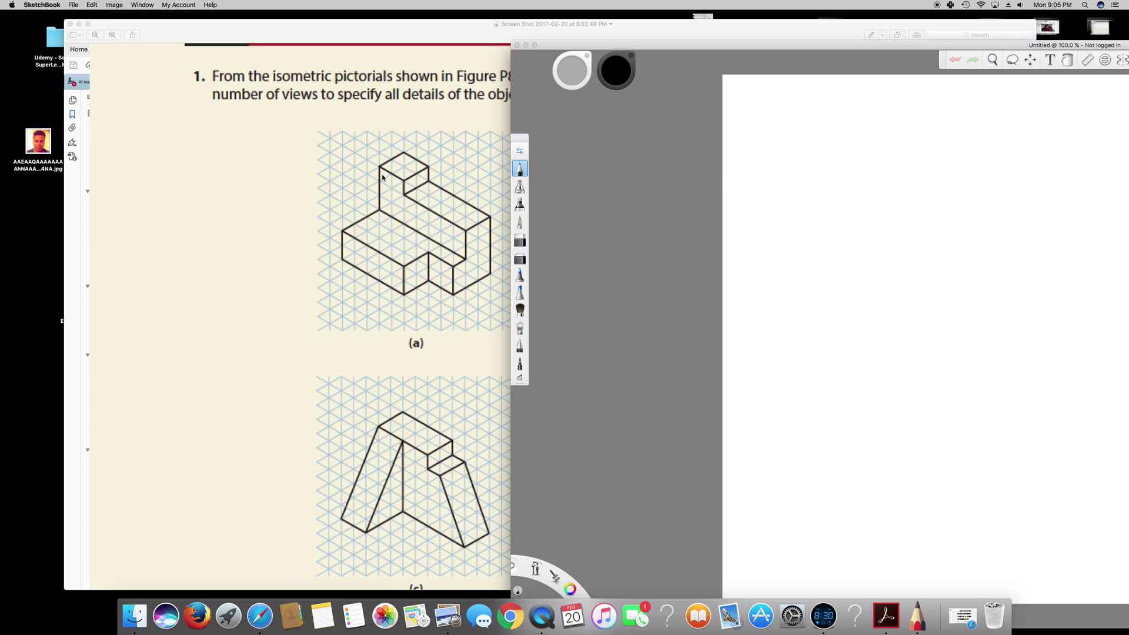
pyautogui.click(766, 132)
# Pencil object (a)'s front-view outline, its middle horizontal line and a darkened divider in the lower band.
pyautogui.moveTo(765, 258); pyautogui.dragTo(764, 335)
pyautogui.moveTo(765, 336); pyautogui.dragTo(899, 338)
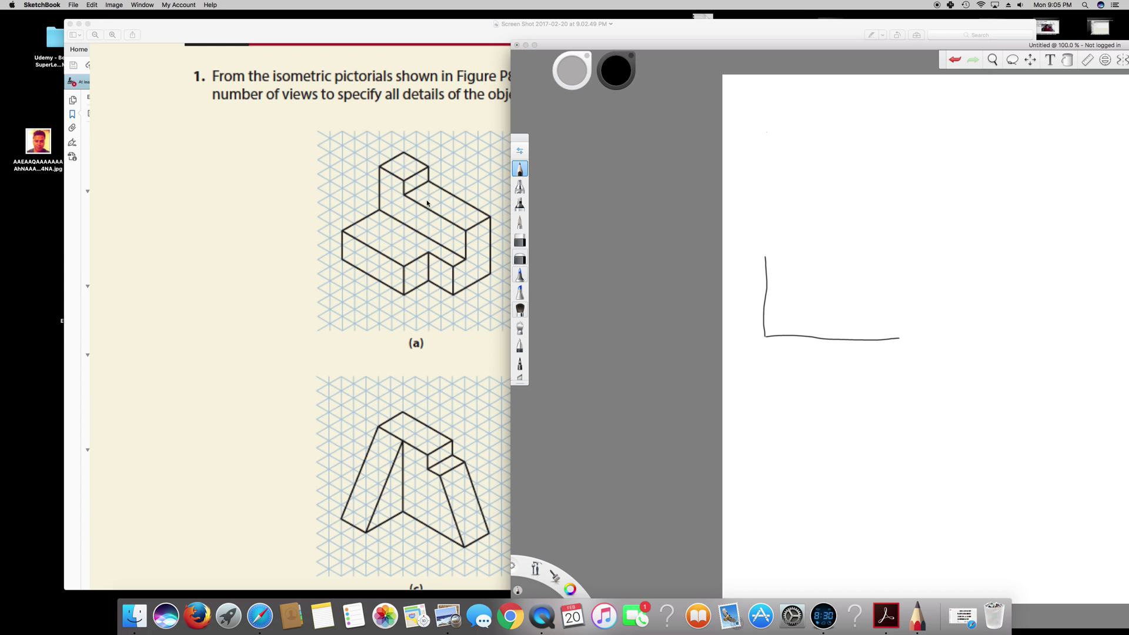
pyautogui.moveTo(765, 260)
pyautogui.mouseDown()
pyautogui.moveTo(898, 275)
pyautogui.moveTo(901, 338)
pyautogui.mouseUp()
pyautogui.moveTo(764, 308); pyautogui.dragTo(897, 312)
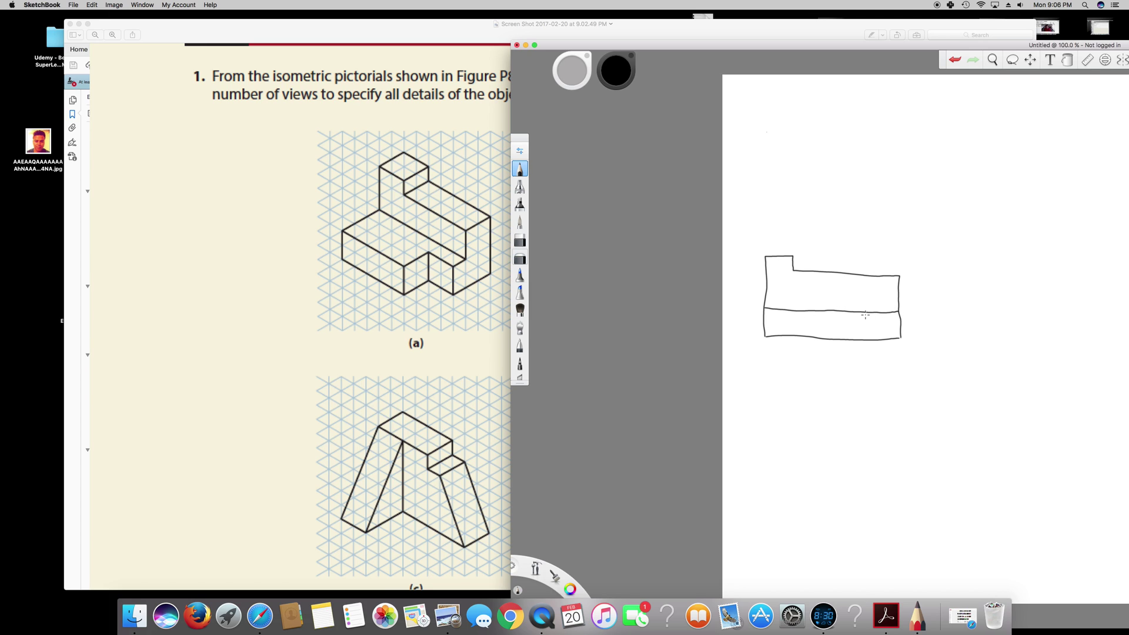
pyautogui.moveTo(866, 312); pyautogui.dragTo(871, 341)
pyautogui.moveTo(868, 315); pyautogui.dragTo(872, 337)
# Outline object (a)'s top view above the front view, including its notched right end.
pyautogui.click(706, 126)
pyautogui.moveTo(759, 133); pyautogui.dragTo(762, 200)
pyautogui.click(740, 160)
pyautogui.moveTo(764, 136); pyautogui.dragTo(896, 140)
pyautogui.moveTo(762, 200)
pyautogui.mouseDown()
pyautogui.moveTo(858, 203)
pyautogui.moveTo(857, 179)
pyautogui.moveTo(900, 181)
pyautogui.mouseUp()
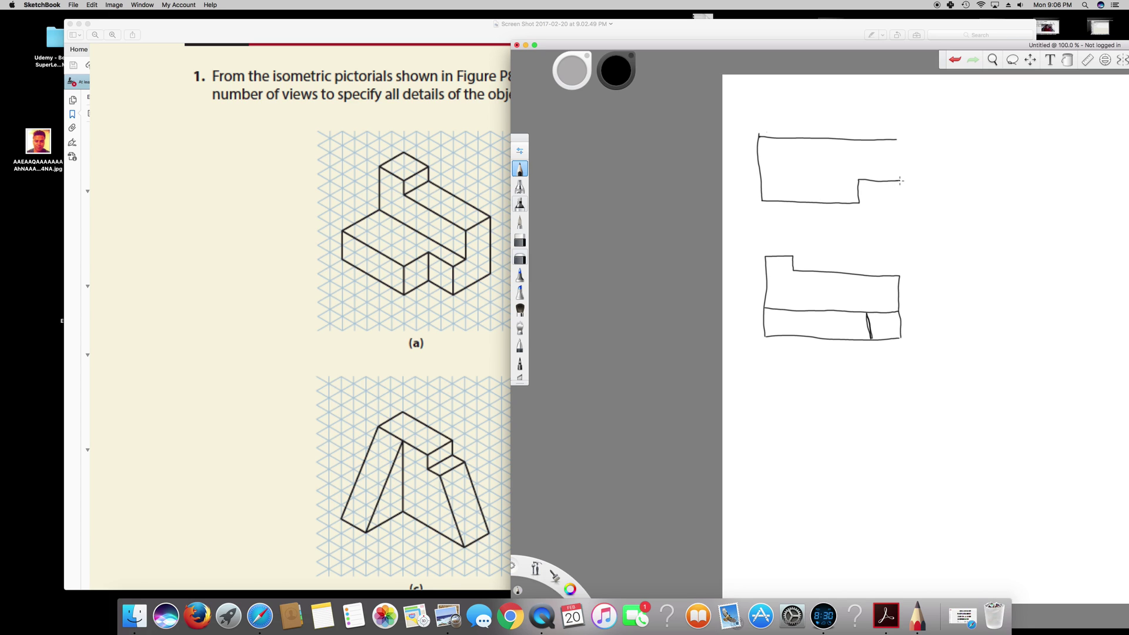
pyautogui.moveTo(897, 140); pyautogui.dragTo(898, 182)
# Add the top view's inner horizontal line and a short vertical line near its left end.
pyautogui.moveTo(897, 168); pyautogui.dragTo(757, 167)
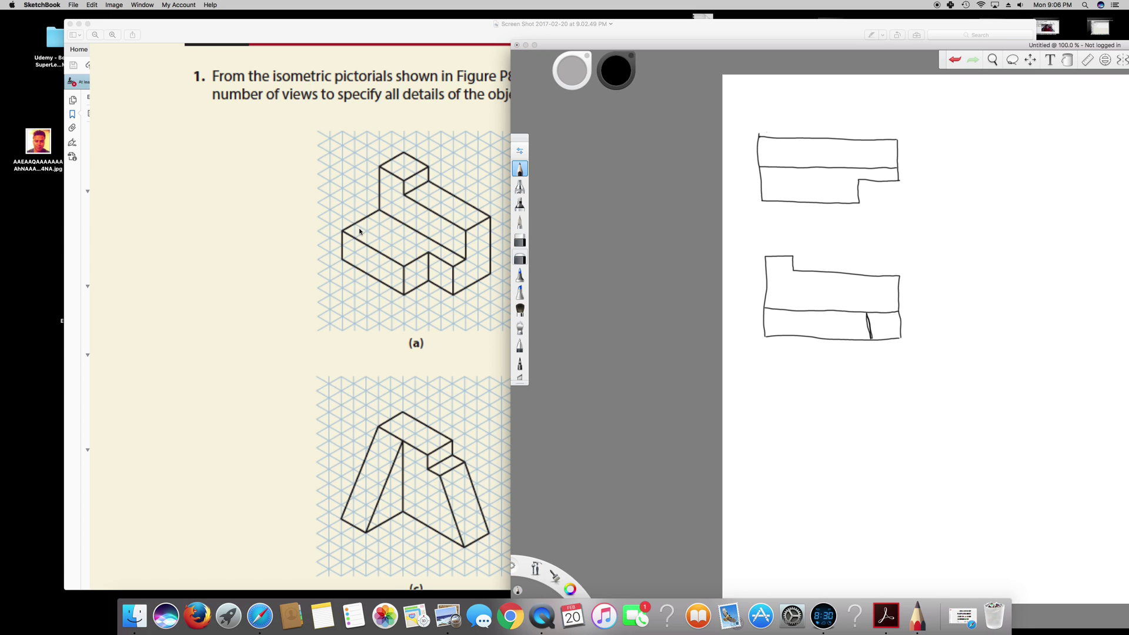
pyautogui.click(588, 185)
pyautogui.moveTo(787, 139); pyautogui.dragTo(789, 170)
pyautogui.moveTo(927, 50)
pyautogui.mouseDown()
pyautogui.moveTo(827, 49)
pyautogui.moveTo(844, 50)
pyautogui.mouseUp()
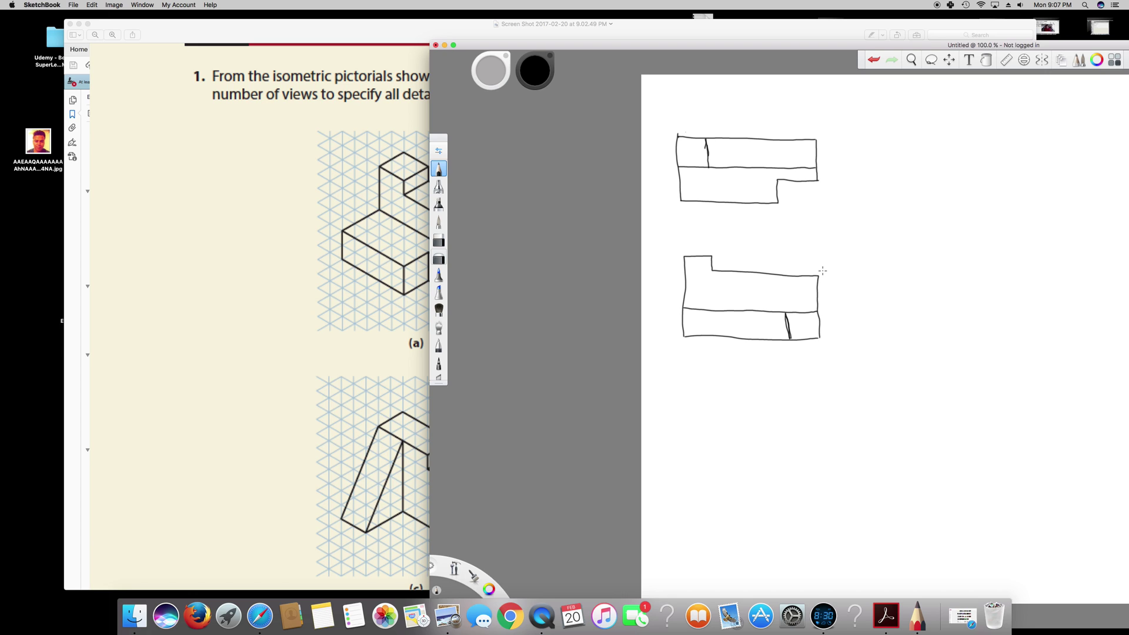
# Draw dashed projection lines from the top and front views meeting a 45° miter line.
pyautogui.moveTo(823, 271); pyautogui.dragTo(843, 243)
pyautogui.moveTo(902, 172); pyautogui.dragTo(973, 92)
pyautogui.click(825, 139)
pyautogui.moveTo(838, 206)
pyautogui.mouseDown()
pyautogui.moveTo(874, 215)
pyautogui.moveTo(879, 334)
pyautogui.mouseUp()
pyautogui.moveTo(855, 139)
pyautogui.mouseDown()
pyautogui.moveTo(926, 151)
pyautogui.moveTo(934, 348)
pyautogui.mouseUp()
# Extend dashed vertical and horizontal projection lines from the front view and begin the side-view outline.
pyautogui.moveTo(625, 44)
pyautogui.mouseDown()
pyautogui.moveTo(815, 47)
pyautogui.moveTo(791, 48)
pyautogui.mouseUp()
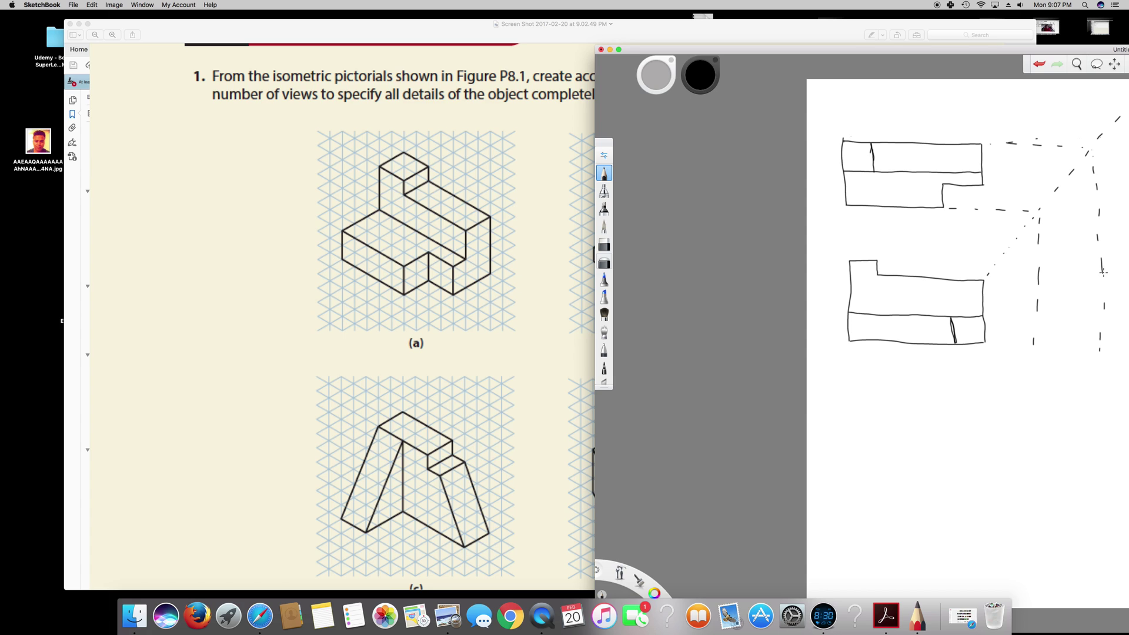
pyautogui.moveTo(1045, 190)
pyautogui.mouseDown()
pyautogui.moveTo(1063, 234)
pyautogui.moveTo(1068, 344)
pyautogui.mouseUp()
pyautogui.moveTo(1065, 261); pyautogui.dragTo(1101, 261)
pyautogui.moveTo(1064, 284)
pyautogui.mouseDown()
pyautogui.moveTo(1103, 284)
pyautogui.moveTo(1065, 273)
pyautogui.moveTo(1067, 285)
pyautogui.moveTo(1103, 282)
pyautogui.mouseUp()
pyautogui.moveTo(989, 318); pyautogui.dragTo(1004, 317)
pyautogui.moveTo(1038, 317)
pyautogui.mouseDown()
pyautogui.moveTo(1067, 317)
pyautogui.moveTo(1067, 284)
pyautogui.mouseUp()
pyautogui.moveTo(1103, 304); pyautogui.dragTo(1103, 328)
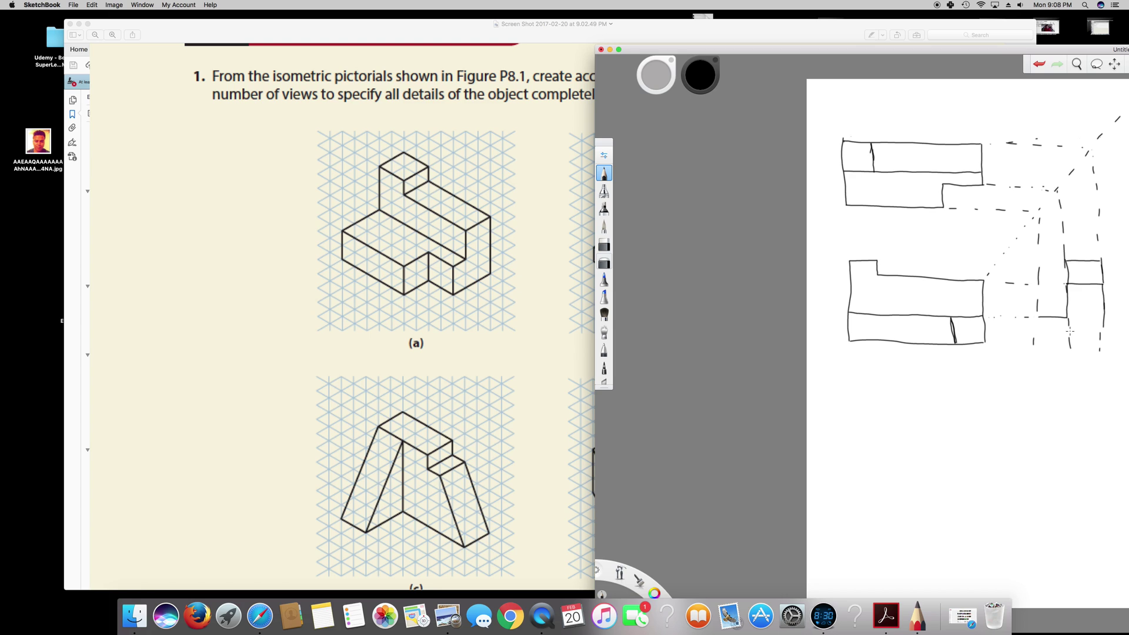
# Continue the side view's edge, add vertical dashed projection lines, and erase stray side-view lines.
pyautogui.moveTo(1103, 323)
pyautogui.mouseDown()
pyautogui.moveTo(1101, 348)
pyautogui.moveTo(1039, 347)
pyautogui.moveTo(1034, 317)
pyautogui.mouseUp()
pyautogui.moveTo(1067, 178); pyautogui.dragTo(1074, 234)
pyautogui.moveTo(1074, 242); pyautogui.dragTo(1076, 346)
pyautogui.click(604, 244)
pyautogui.moveTo(1069, 261); pyautogui.dragTo(1068, 284)
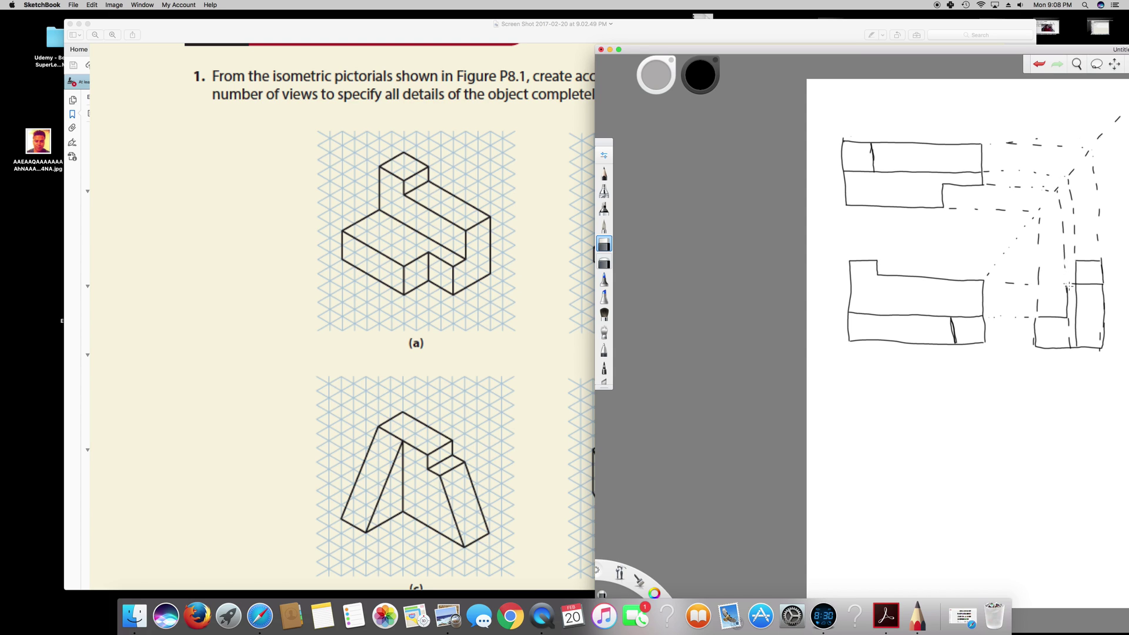
pyautogui.moveTo(1072, 284); pyautogui.dragTo(1067, 320)
# Extend the small side view's top edge, draw its right edge, and erase the stray line below.
pyautogui.click(604, 175)
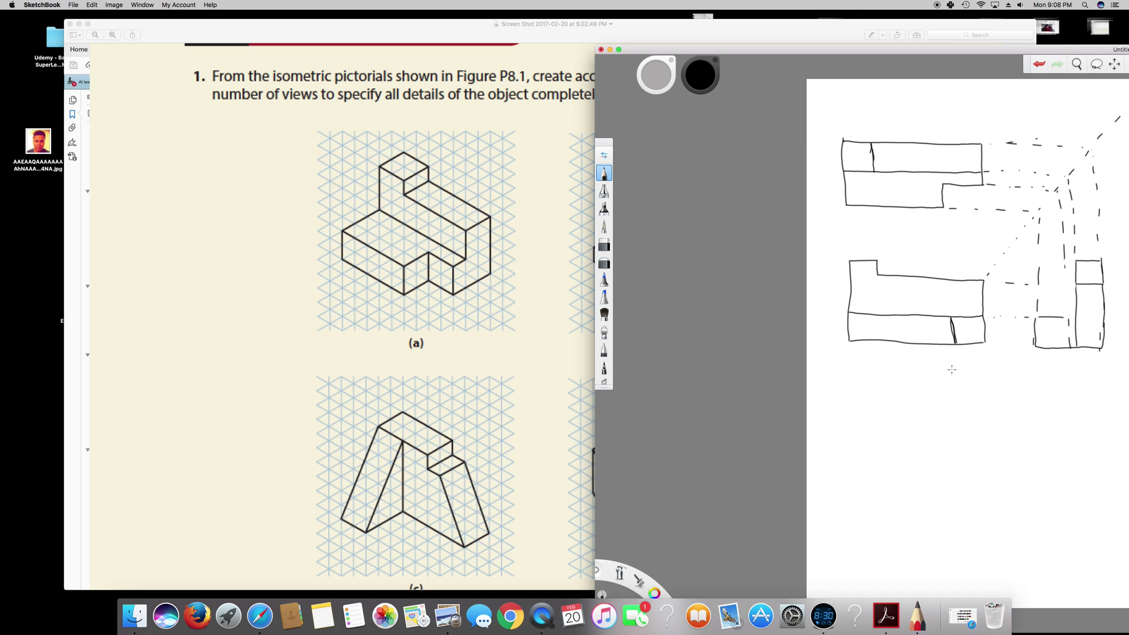
pyautogui.moveTo(1054, 318); pyautogui.dragTo(1069, 316)
pyautogui.moveTo(1067, 318); pyautogui.dragTo(1068, 348)
pyautogui.click(603, 244)
pyautogui.moveTo(1077, 322); pyautogui.dragTo(1077, 344)
pyautogui.moveTo(985, 56)
pyautogui.mouseDown()
pyautogui.moveTo(1105, 50)
pyautogui.moveTo(800, 68)
pyautogui.mouseUp()
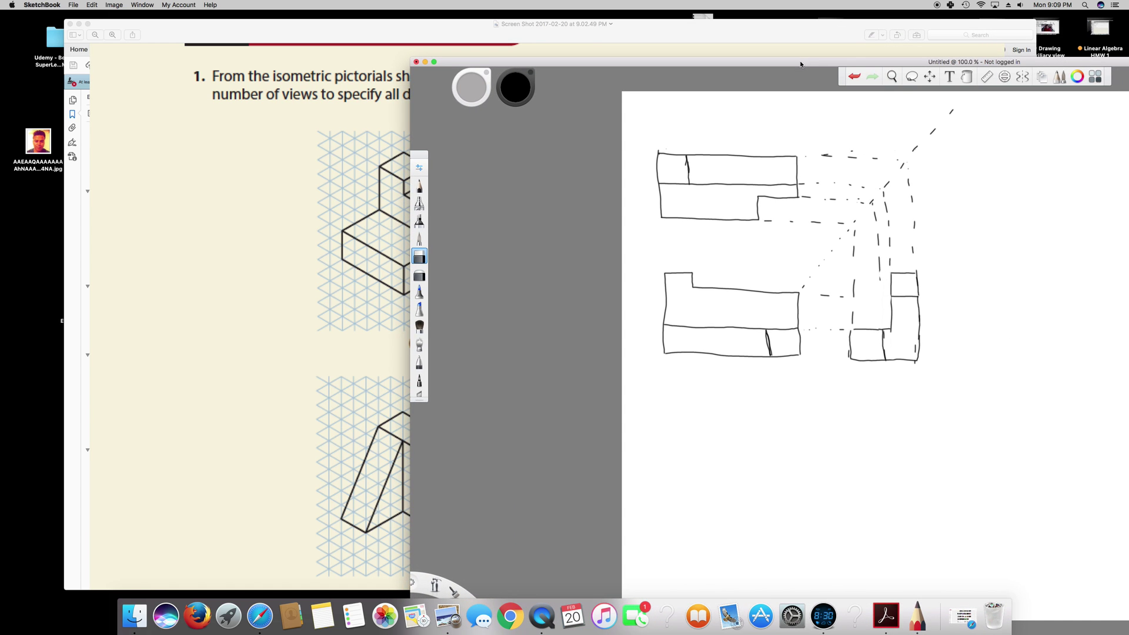
# Discard the old drawing for a blank canvas and set it beside object (b) of Figure P8.1.
pyautogui.click(74, 7)
pyautogui.click(89, 17)
pyautogui.press('super+d')
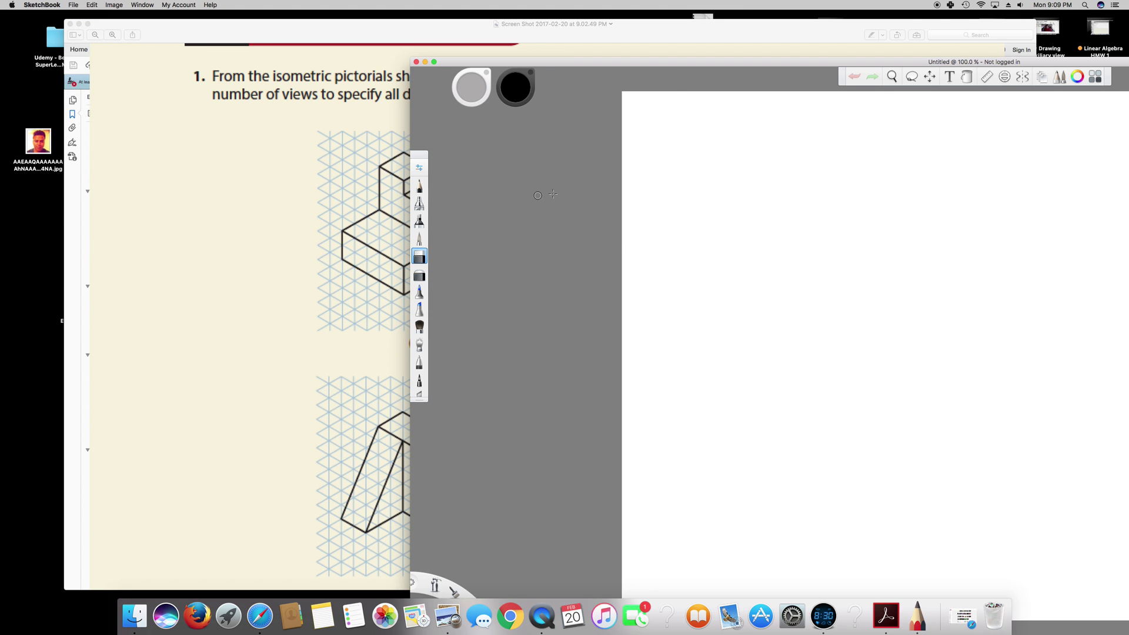
pyautogui.press('F11')
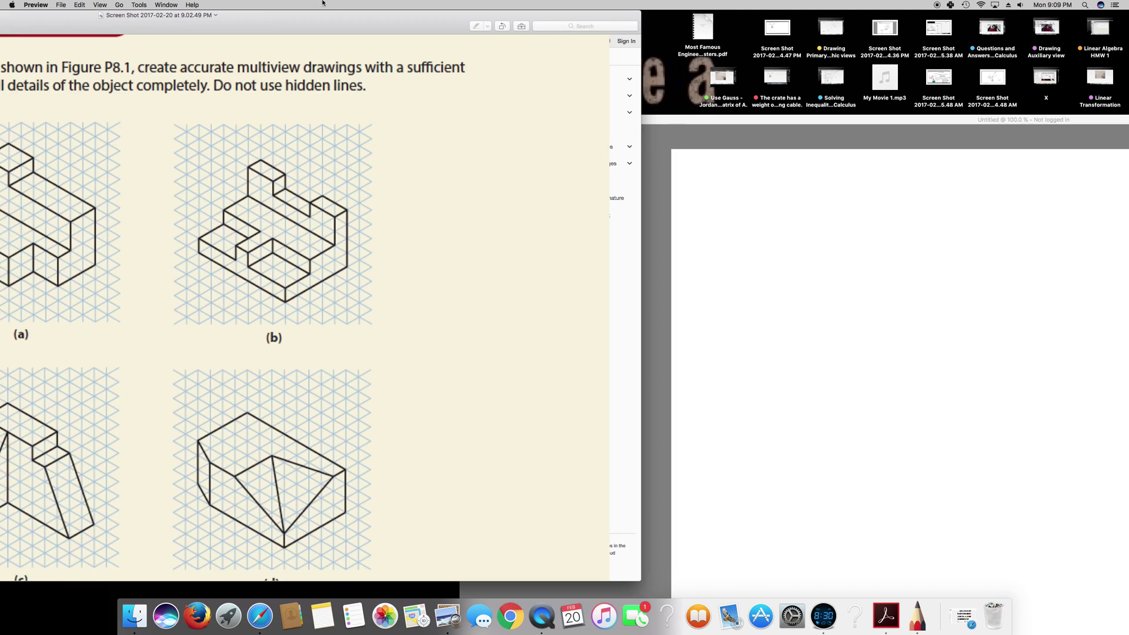
pyautogui.moveTo(782, 125)
pyautogui.mouseDown()
pyautogui.moveTo(818, 52)
pyautogui.moveTo(803, 27)
pyautogui.mouseUp()
pyautogui.click(277, 235)
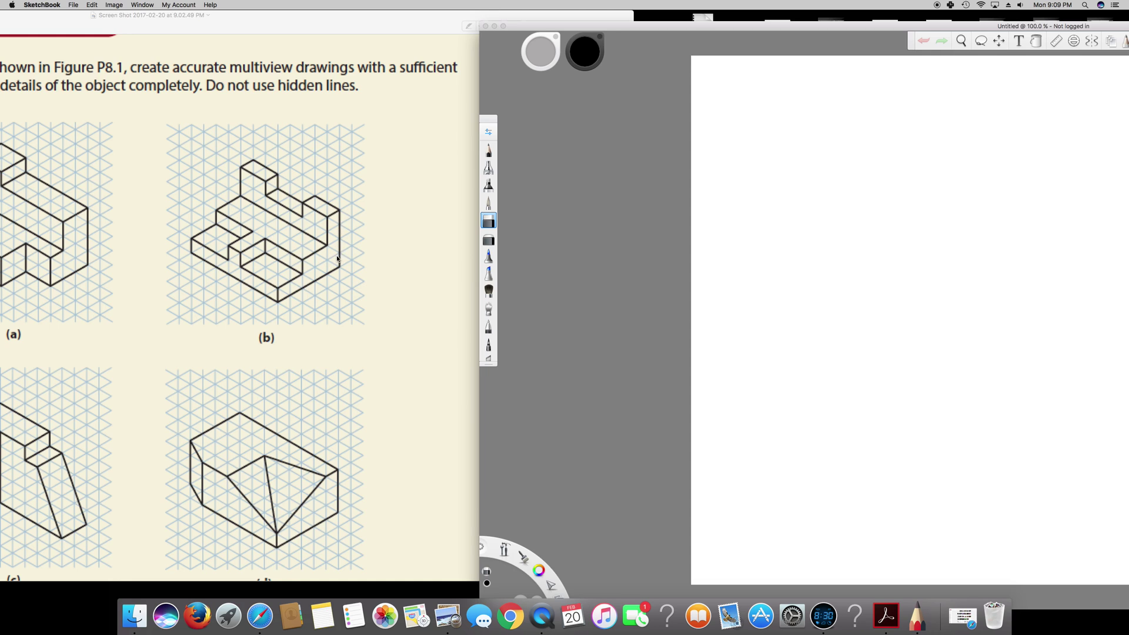
pyautogui.click(588, 224)
# Pencil object (b)'s front-view outline with left, bottom edges and the top notch.
pyautogui.click(488, 150)
pyautogui.moveTo(748, 222); pyautogui.dragTo(749, 296)
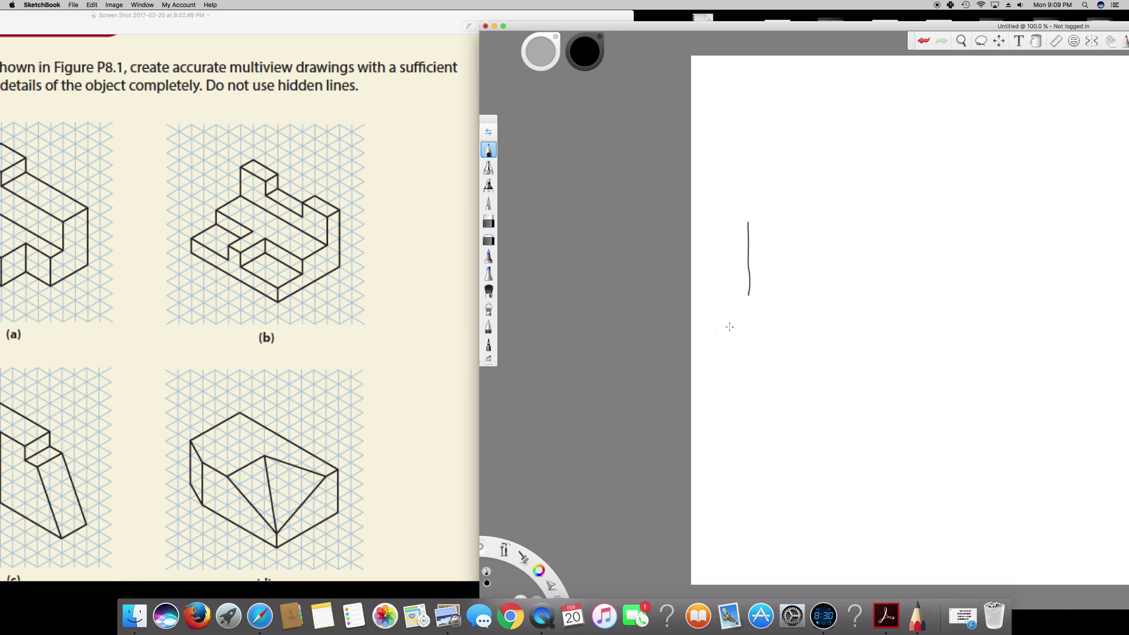
pyautogui.moveTo(749, 296); pyautogui.dragTo(907, 299)
pyautogui.moveTo(751, 224)
pyautogui.mouseDown()
pyautogui.moveTo(794, 226)
pyautogui.moveTo(799, 248)
pyautogui.moveTo(857, 250)
pyautogui.mouseUp()
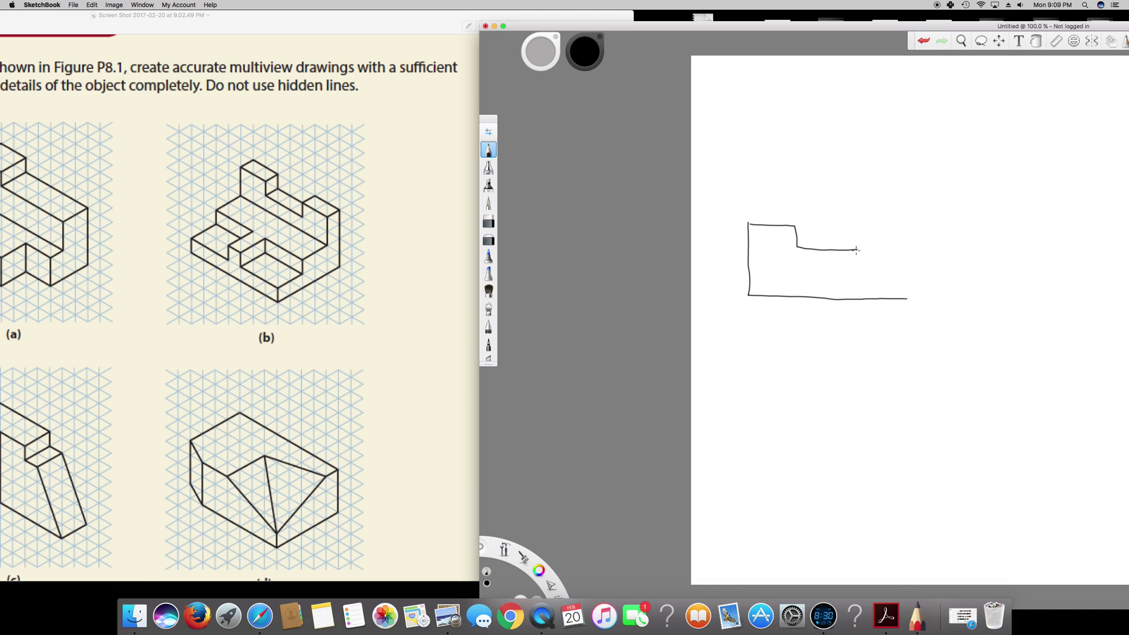
pyautogui.moveTo(856, 249)
pyautogui.mouseDown()
pyautogui.moveTo(867, 248)
pyautogui.moveTo(865, 227)
pyautogui.moveTo(913, 226)
pyautogui.moveTo(919, 298)
pyautogui.moveTo(896, 300)
pyautogui.mouseUp()
# Add two horizontal inner lines with short vertical edges, erasing the segment between them.
pyautogui.moveTo(753, 260); pyautogui.dragTo(915, 264)
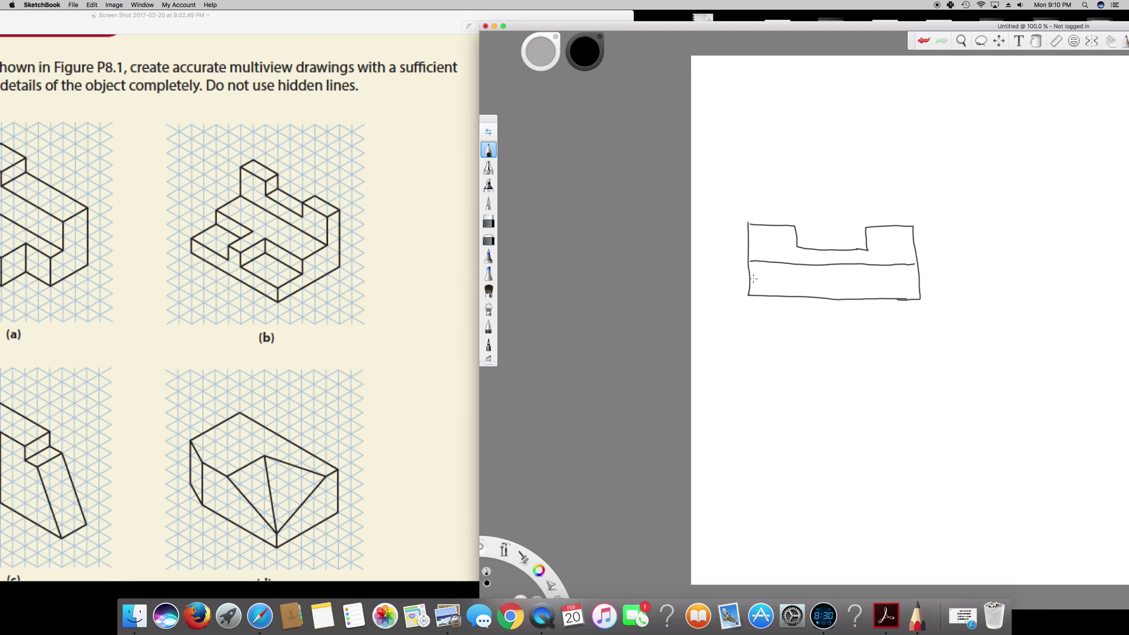
pyautogui.moveTo(751, 279); pyautogui.dragTo(920, 283)
pyautogui.moveTo(818, 269)
pyautogui.mouseDown()
pyautogui.moveTo(820, 281)
pyautogui.moveTo(844, 282)
pyautogui.mouseUp()
pyautogui.press('e')
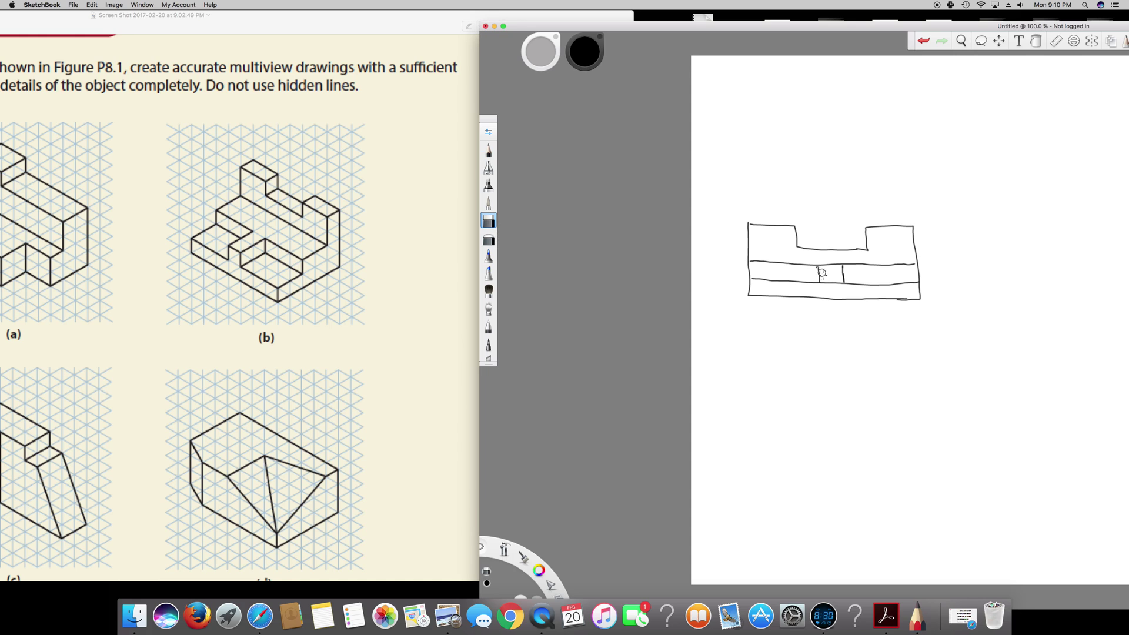
pyautogui.moveTo(823, 282); pyautogui.dragTo(841, 283)
# Start the top view above the front view with its left and top edges.
pyautogui.click(488, 150)
pyautogui.moveTo(747, 110); pyautogui.dragTo(751, 194)
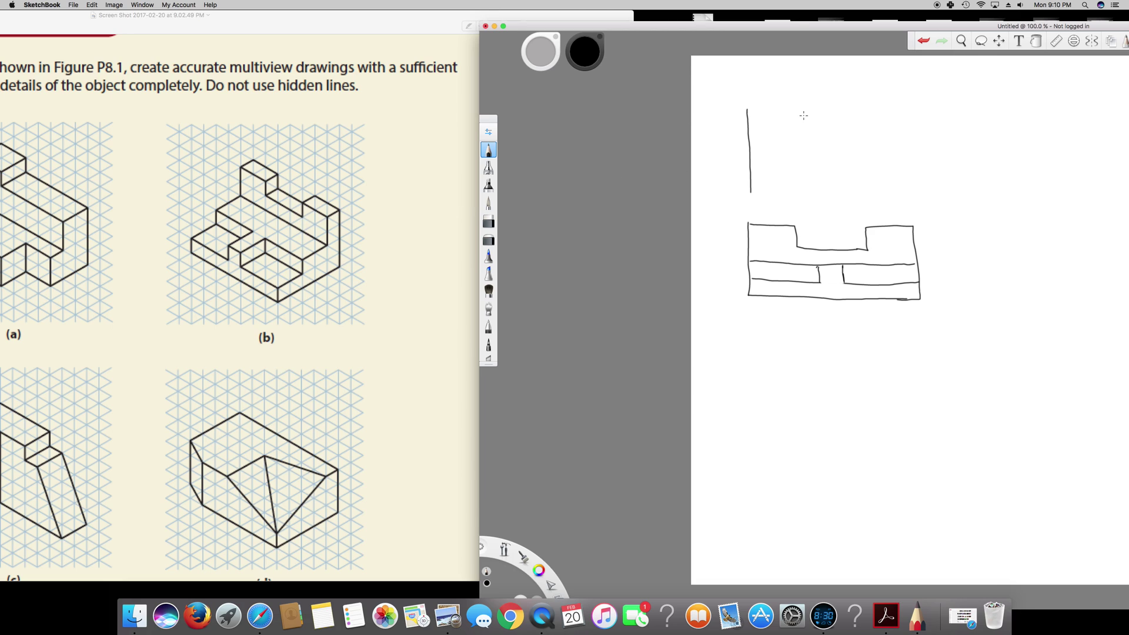
pyautogui.moveTo(746, 110); pyautogui.dragTo(915, 112)
# Close the top-view rectangle with bottom and right edges, plus a strip line just below the top.
pyautogui.moveTo(748, 193); pyautogui.dragTo(915, 194)
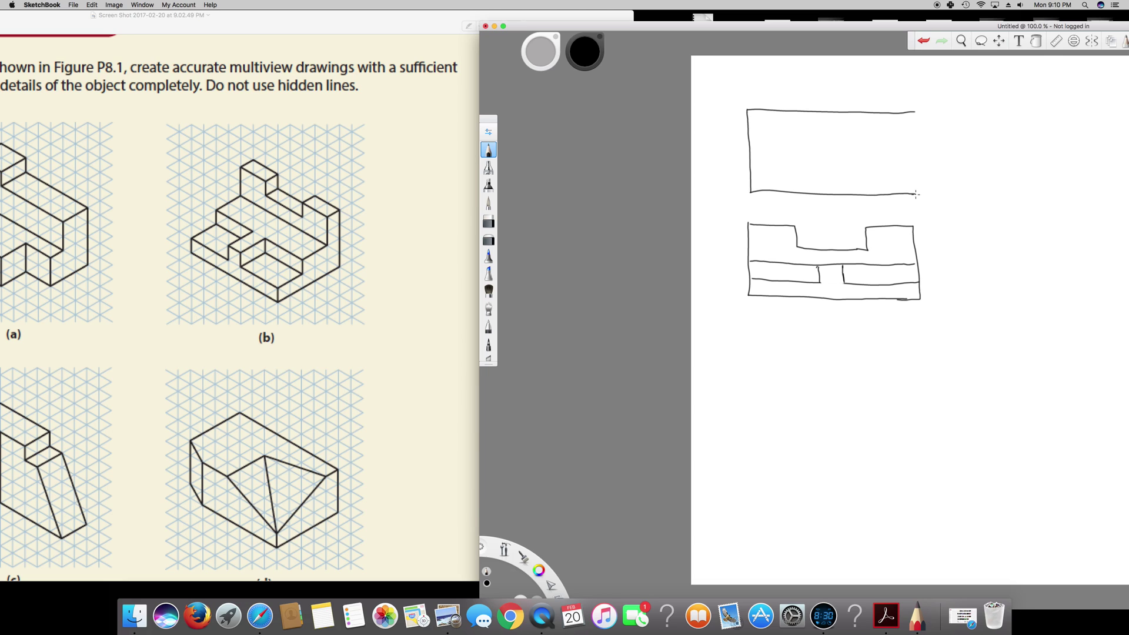
pyautogui.moveTo(913, 112); pyautogui.dragTo(916, 194)
pyautogui.moveTo(747, 126); pyautogui.dragTo(915, 127)
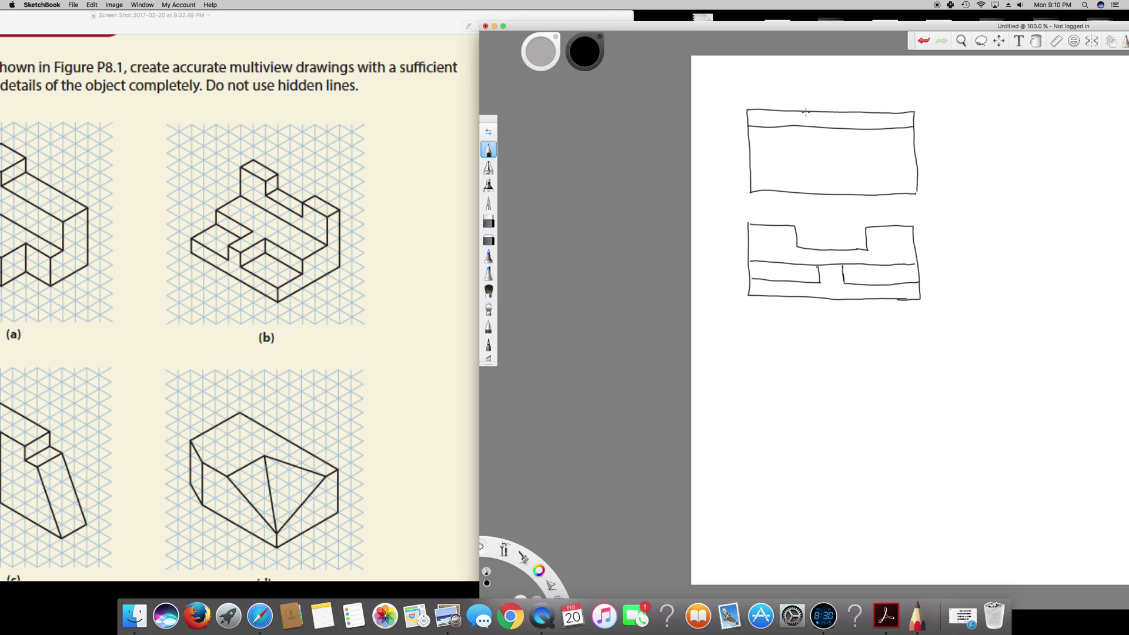